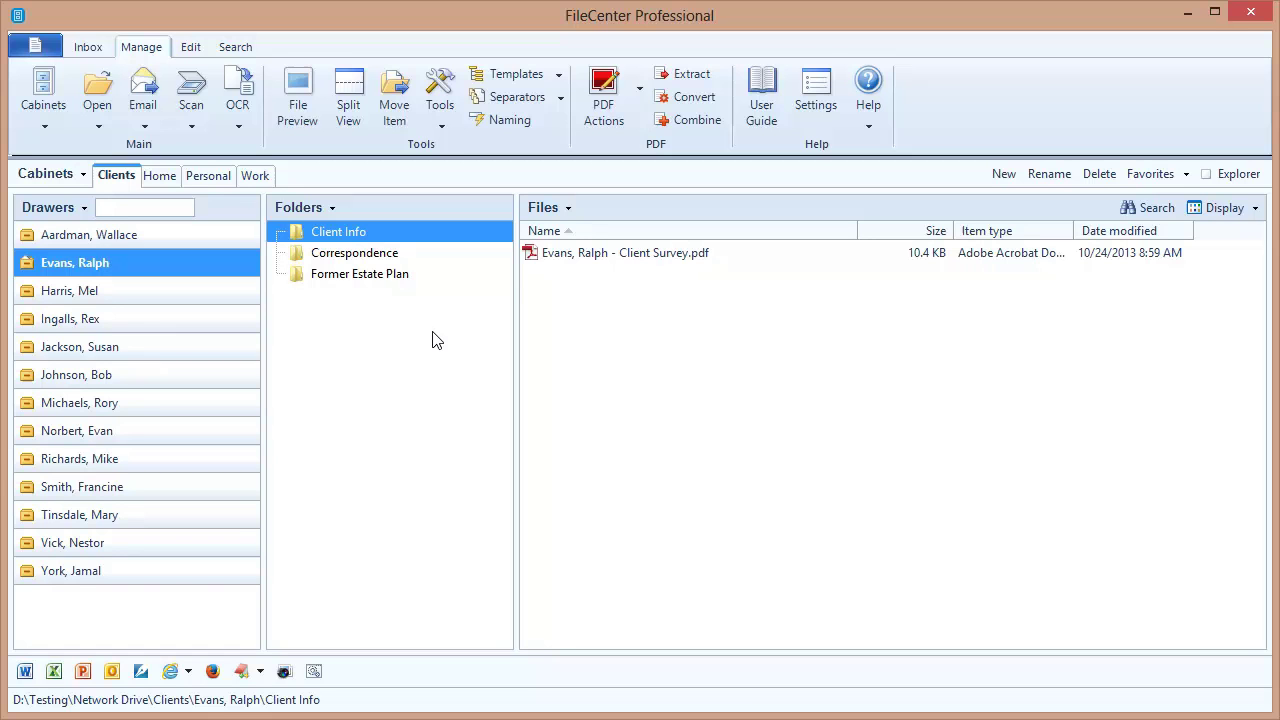
Cycle through the Correspondence, Former Estate Plan and Client Info folders, ending on Client Info's survey PDF.
click(358, 258)
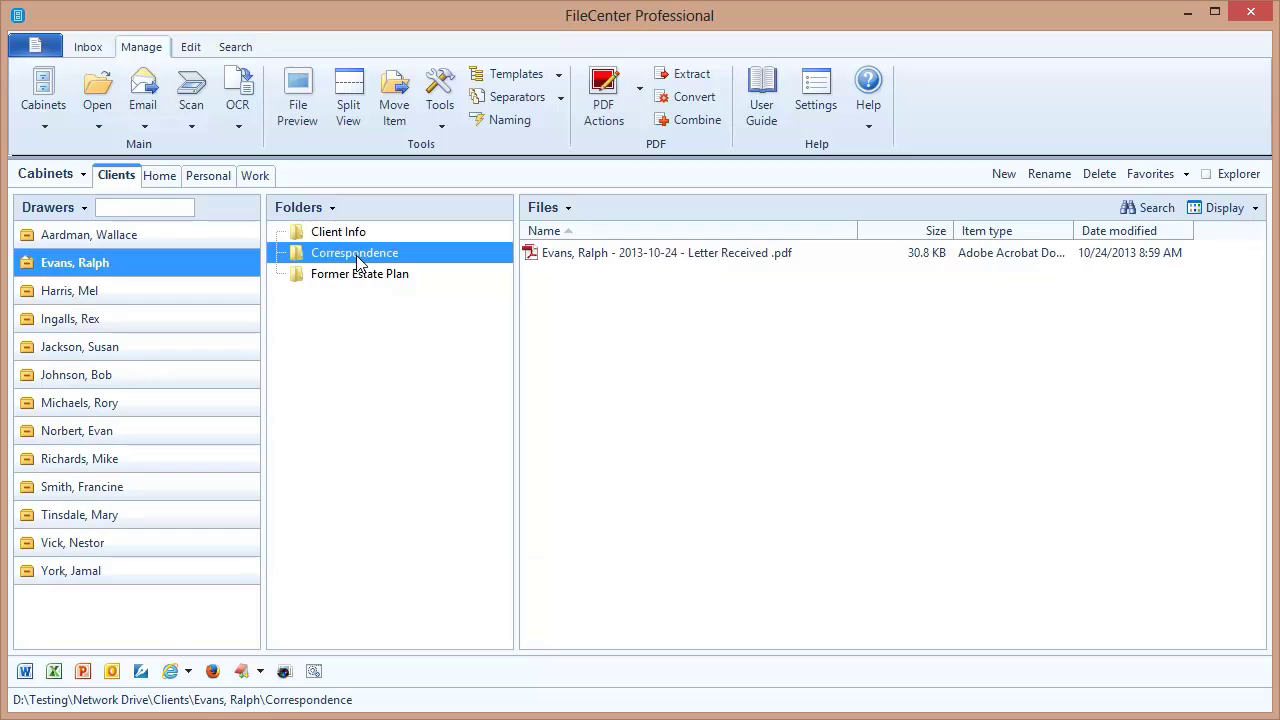
click(360, 278)
click(357, 237)
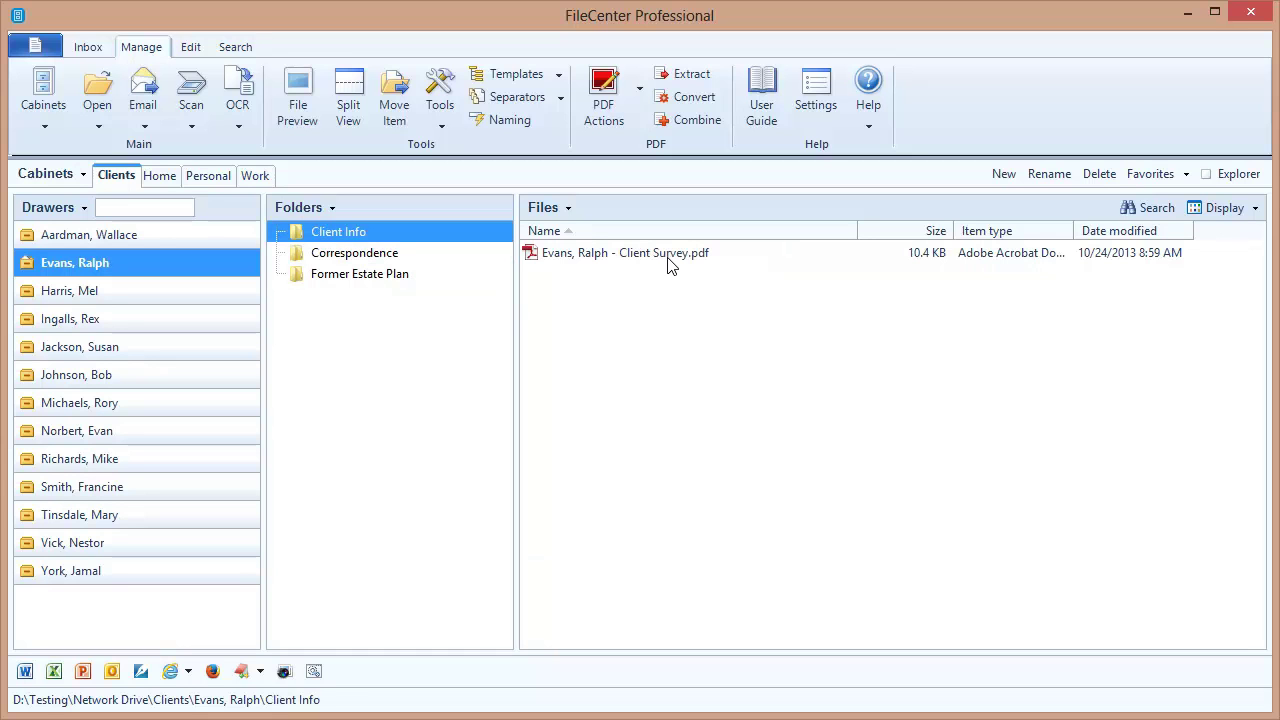
click(358, 256)
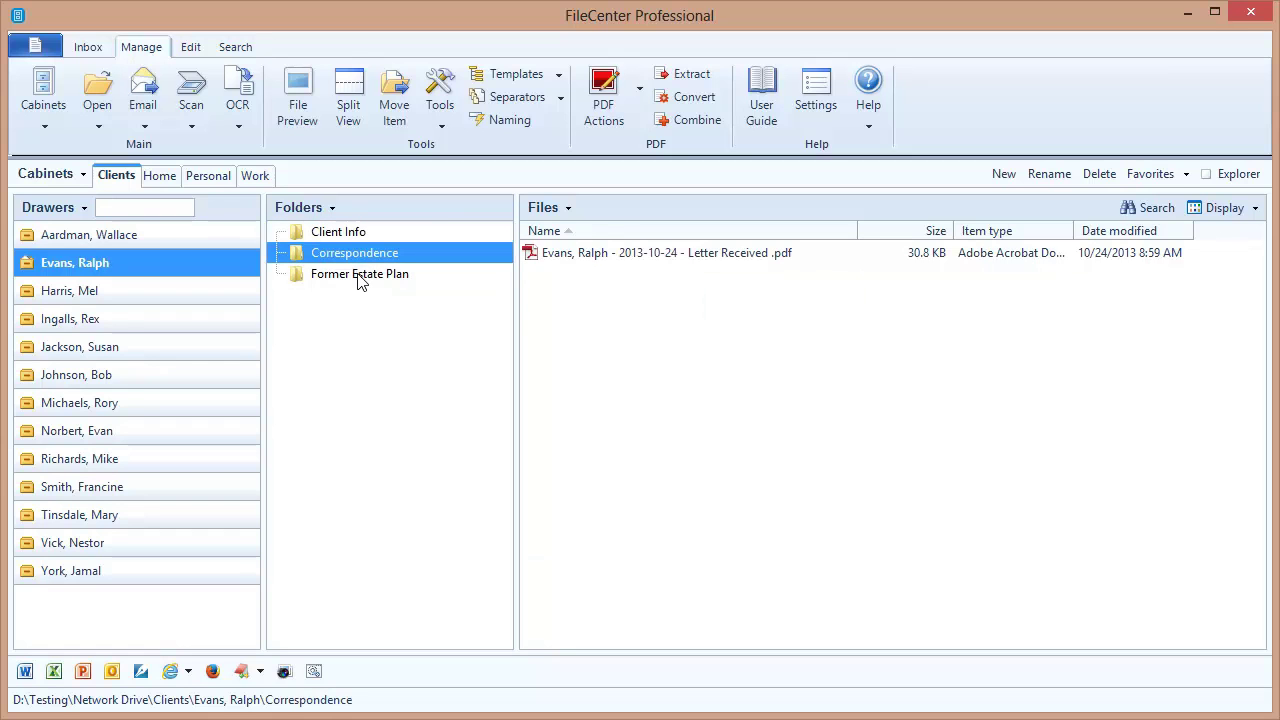
click(360, 278)
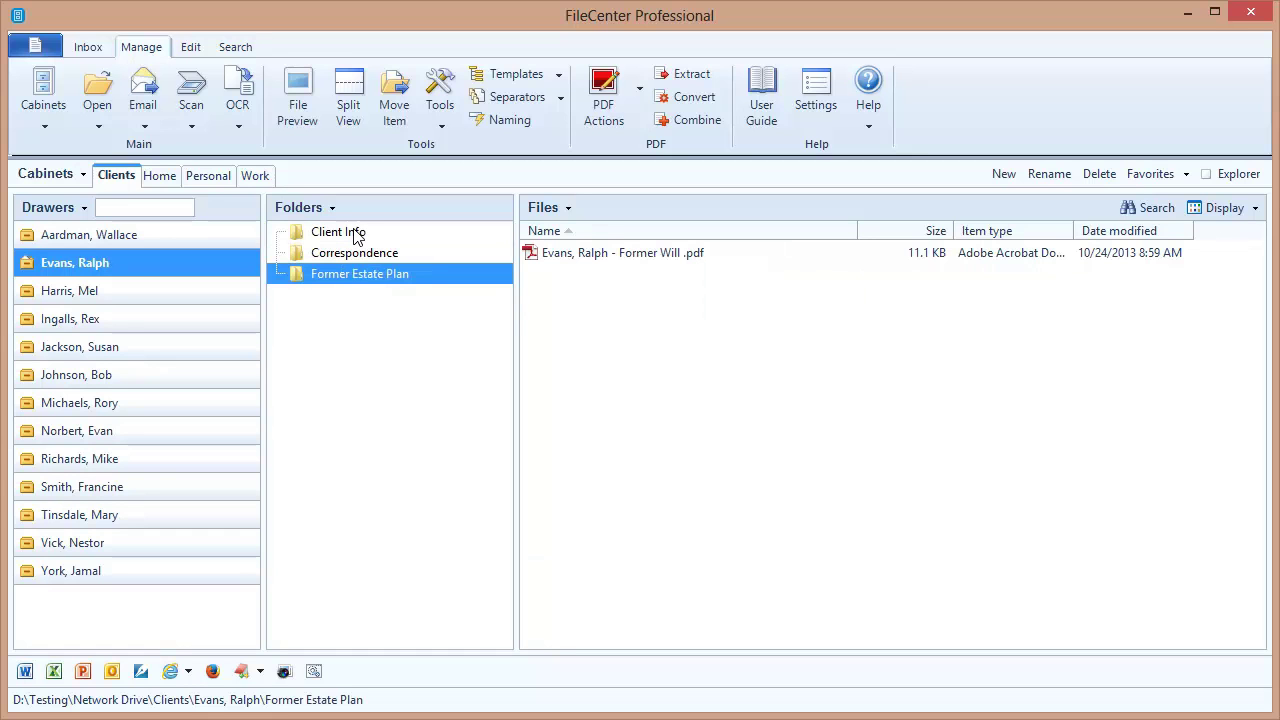
click(353, 232)
click(358, 256)
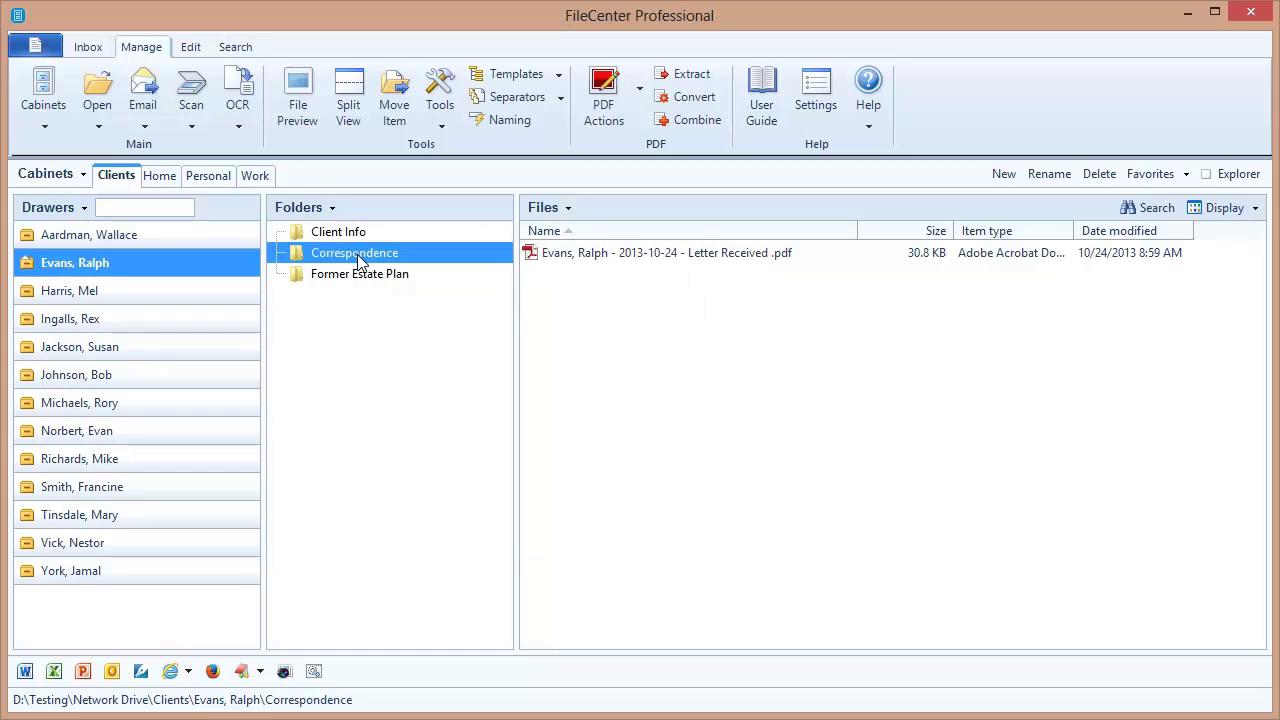
click(357, 277)
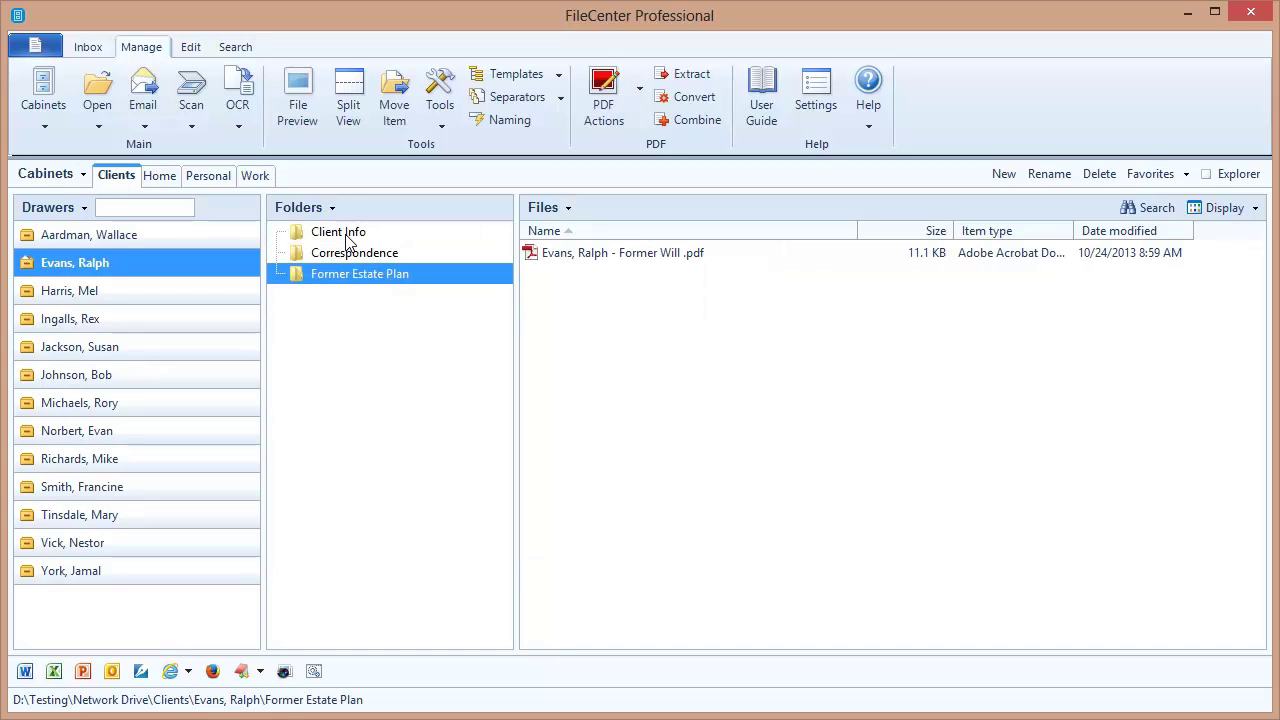
click(349, 238)
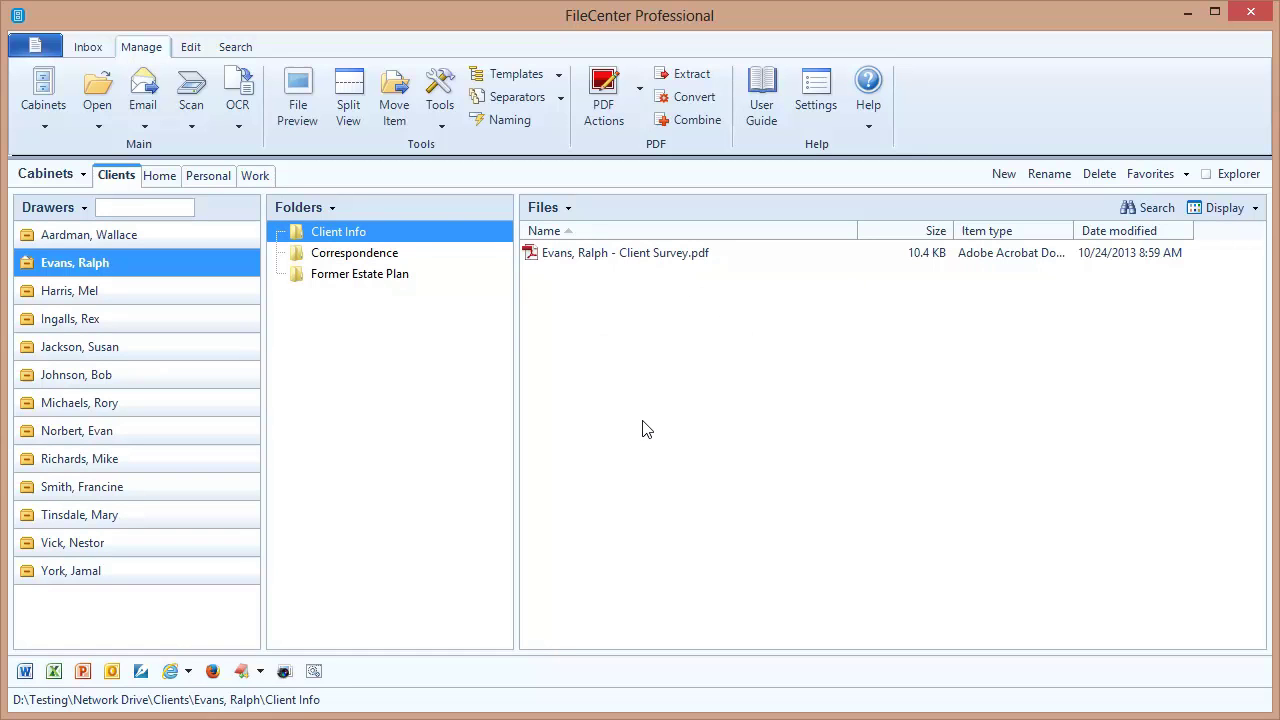
Open the Separators list from the Manage tab's Tools group.
click(500, 104)
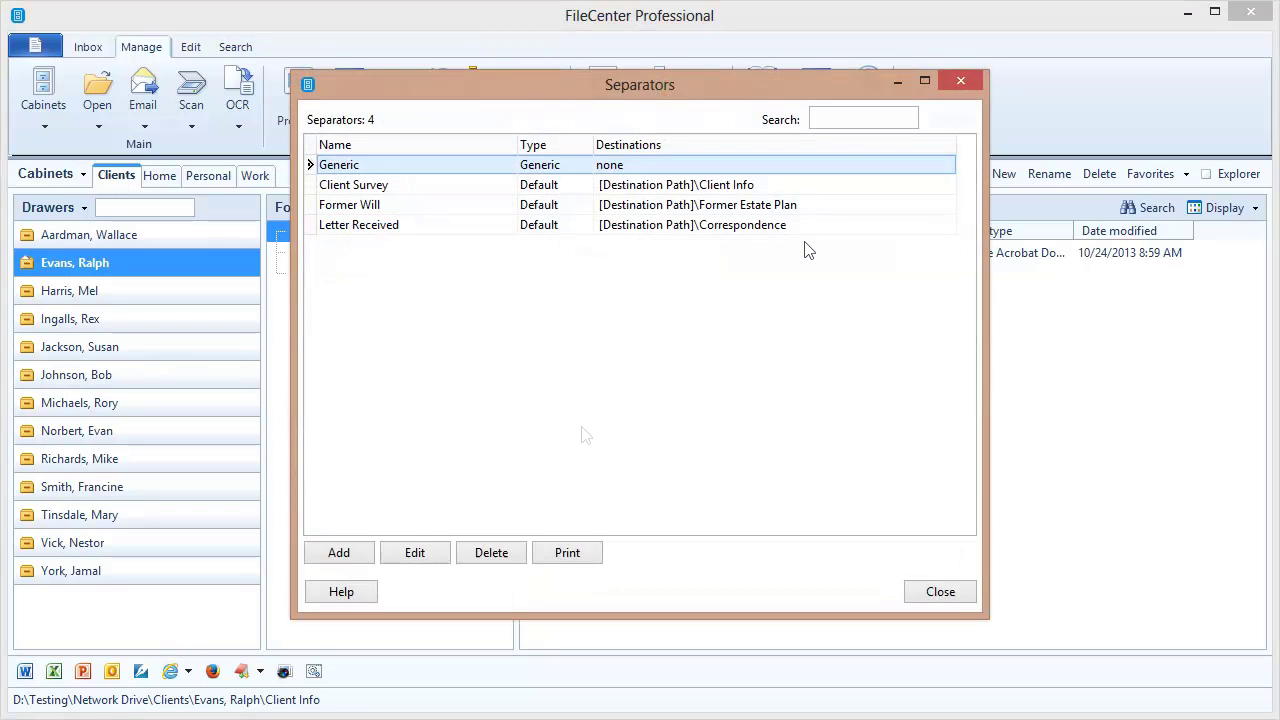
Add a new separator and name it 'Contact Info'.
click(341, 554)
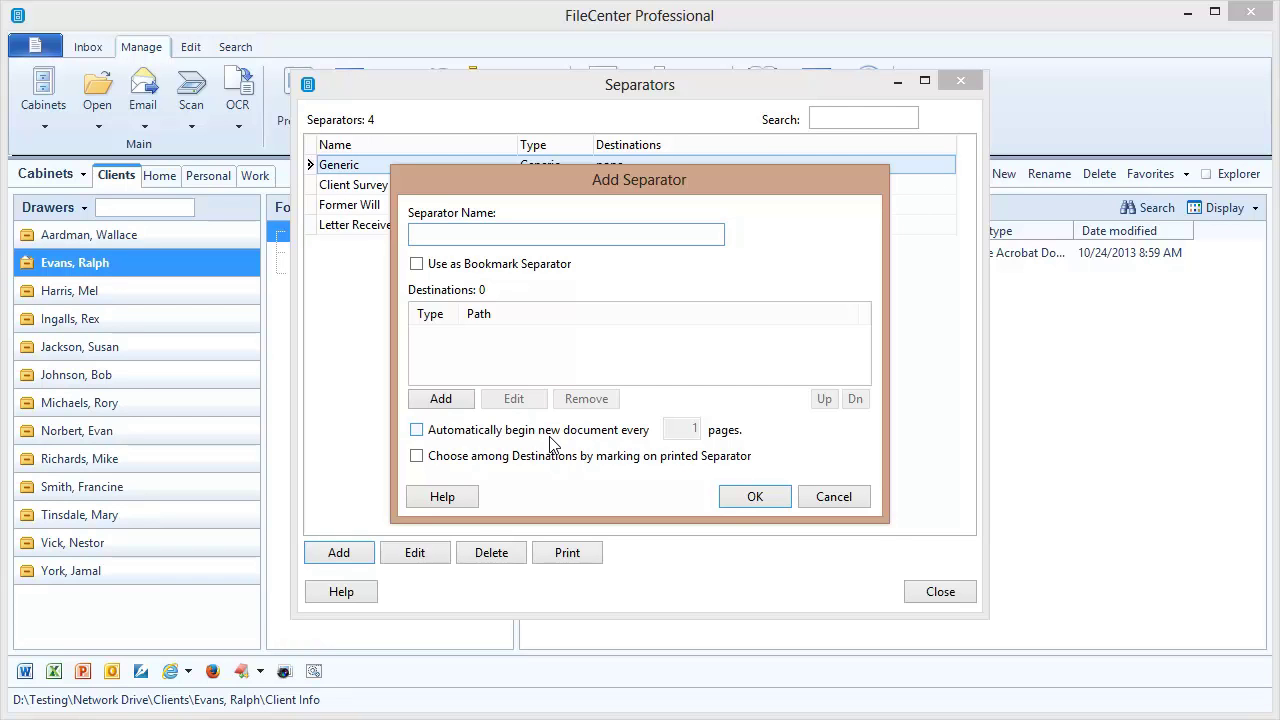
text(Contact Info)
Add a destination set to Relative to Selected Location or Destination.
click(440, 399)
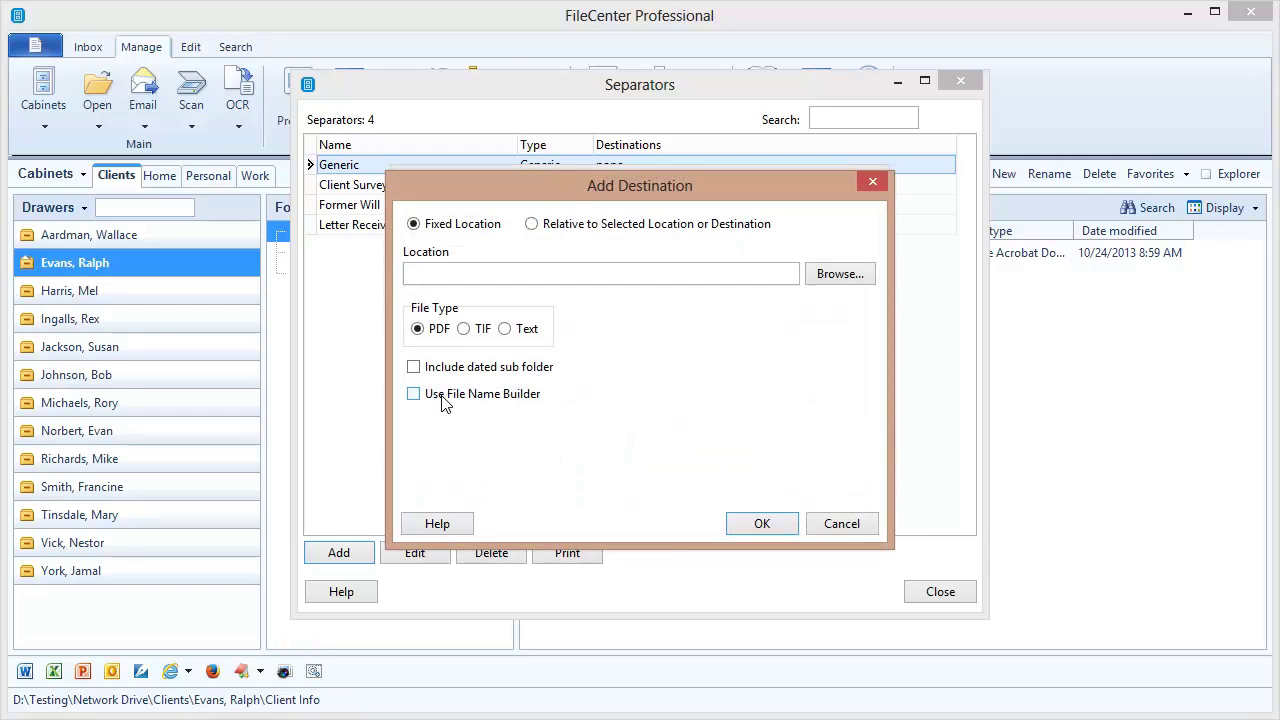
click(533, 225)
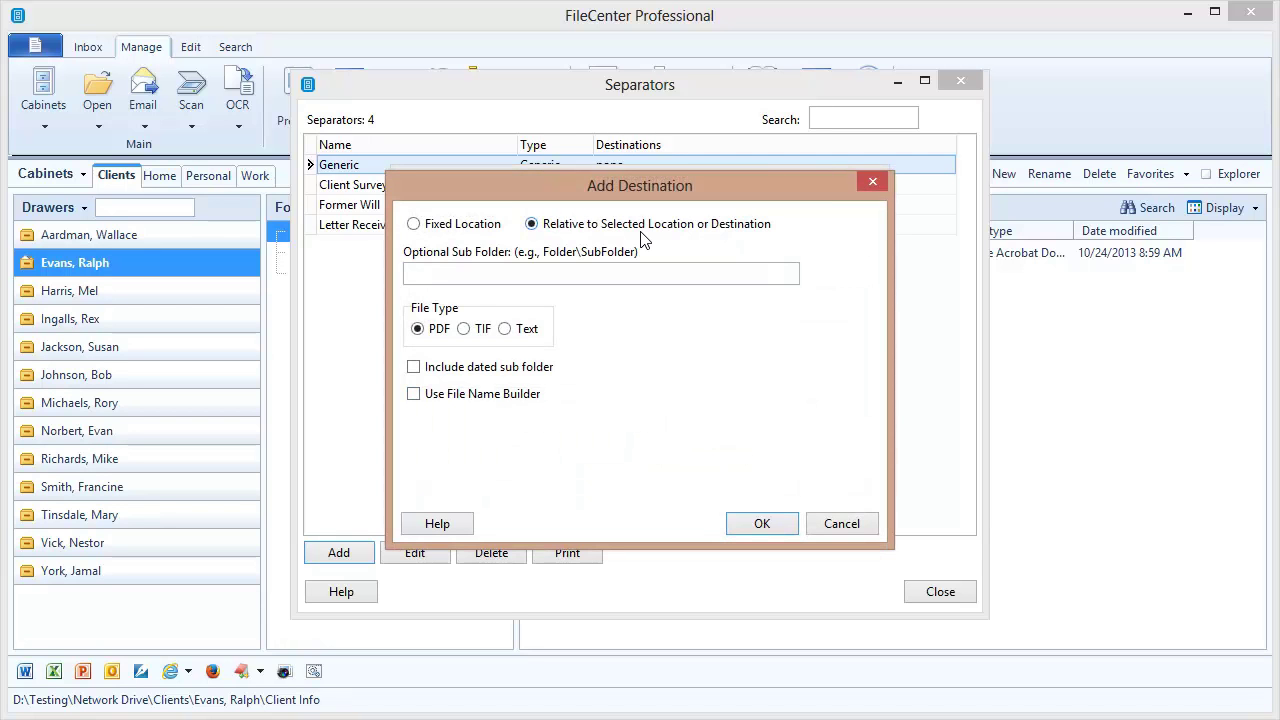
click(495, 273)
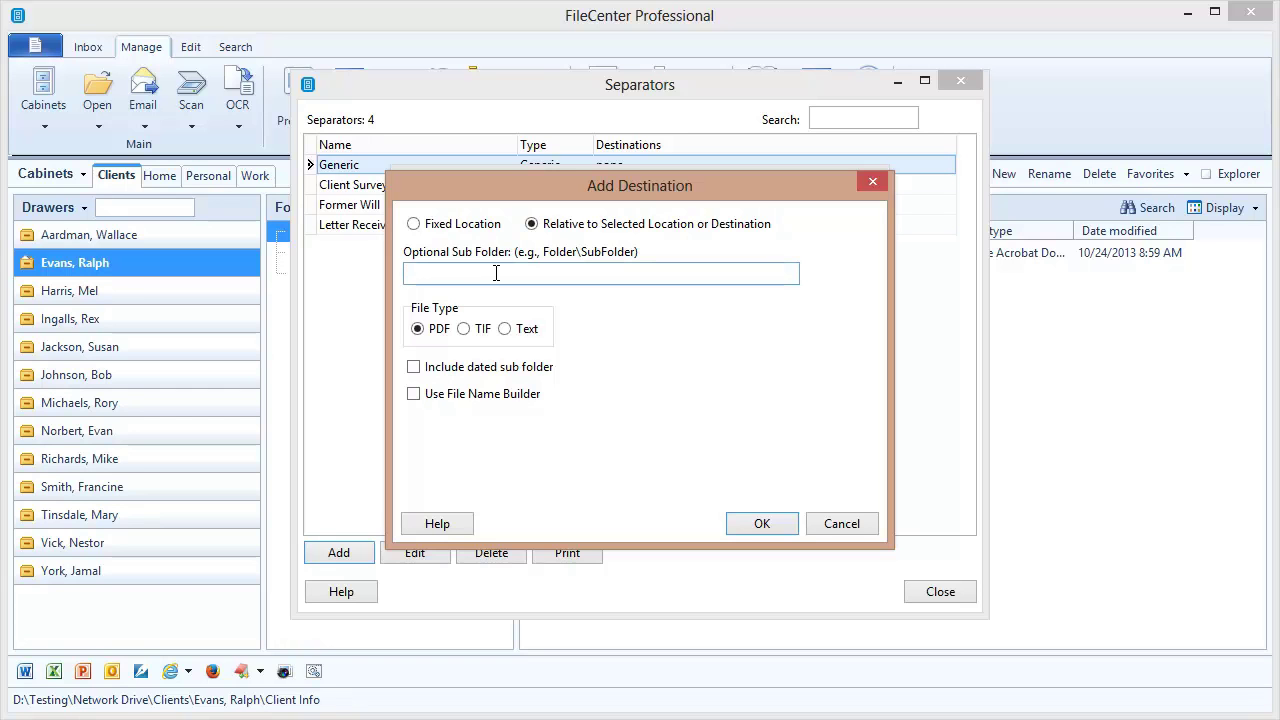
Enter 'Client Info' as the destination's optional sub folder.
text(Client Info)
Enable Use File Name Builder and set the file name to 'Contact Info'.
click(415, 396)
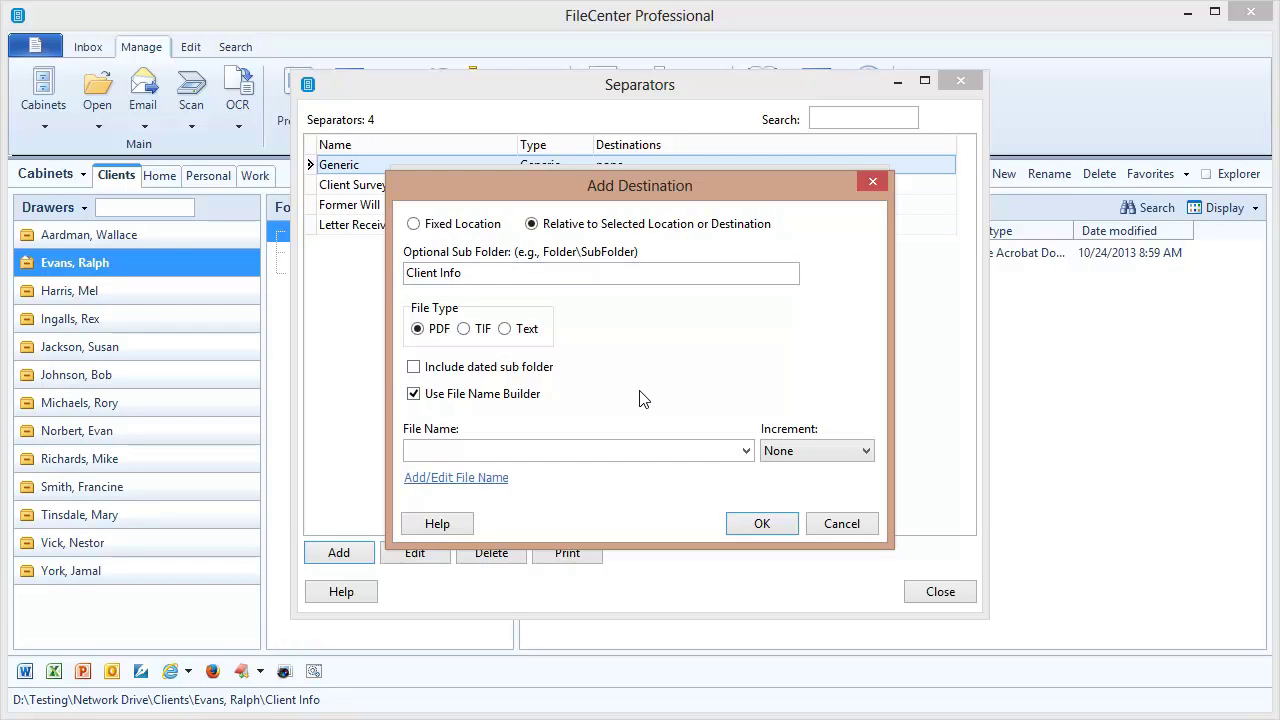
click(566, 448)
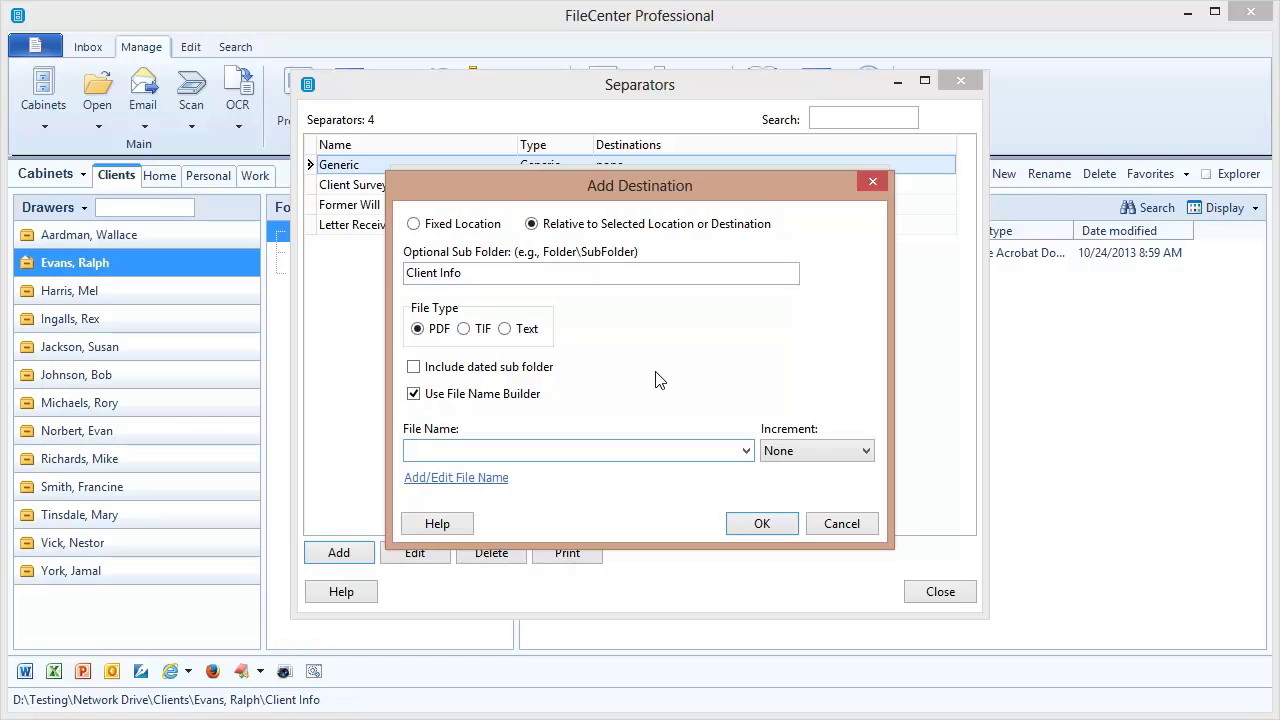
text(Contact Info)
click(746, 451)
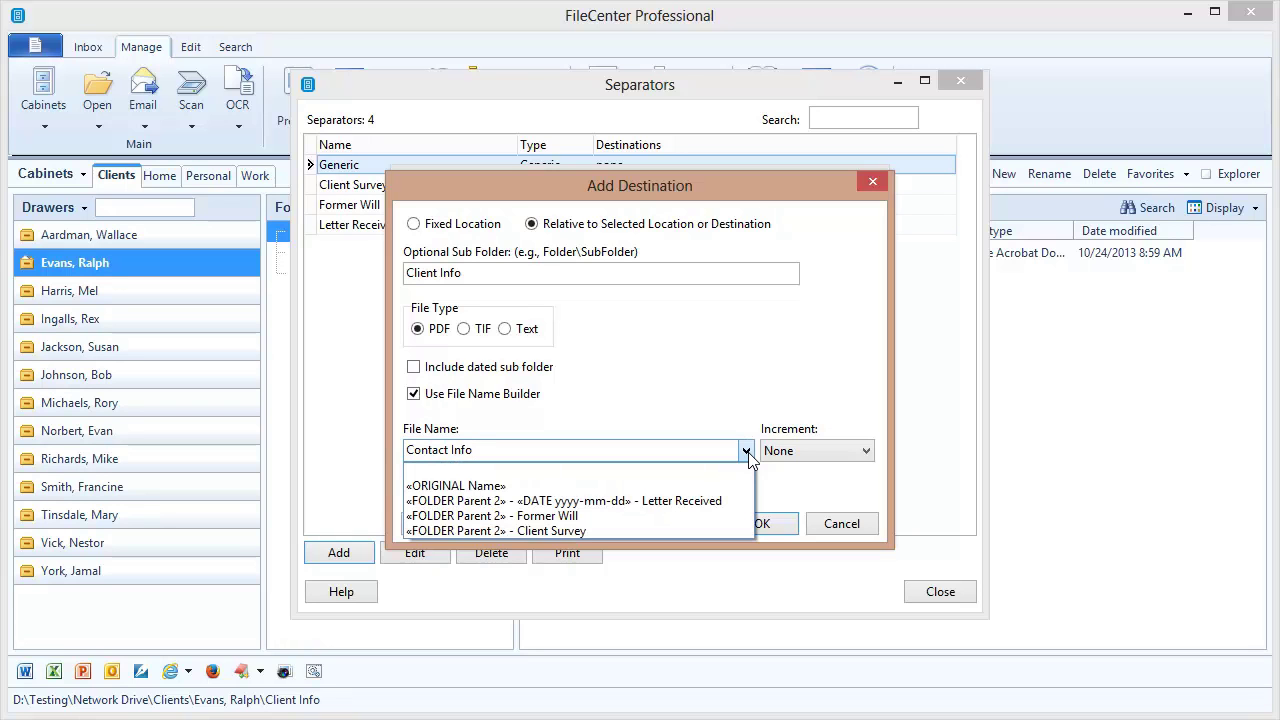
click(746, 451)
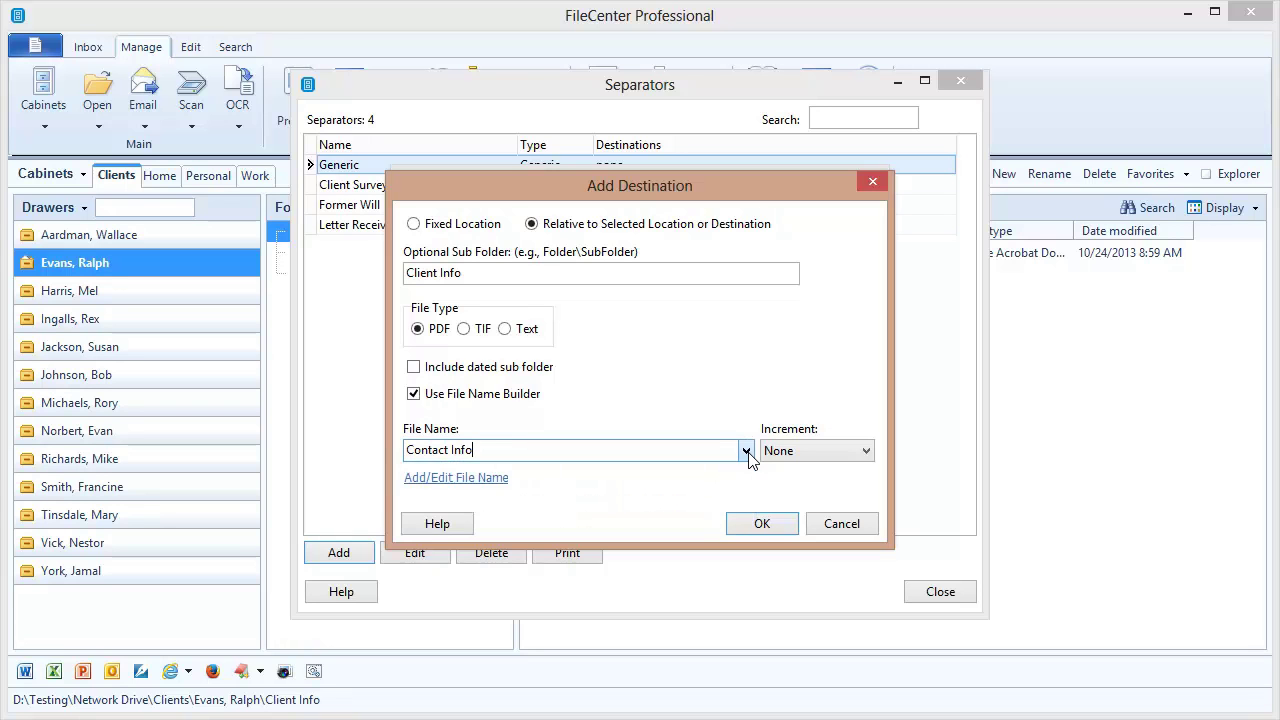
Open the Expression Builder for the 'Contact Info' file name.
click(468, 480)
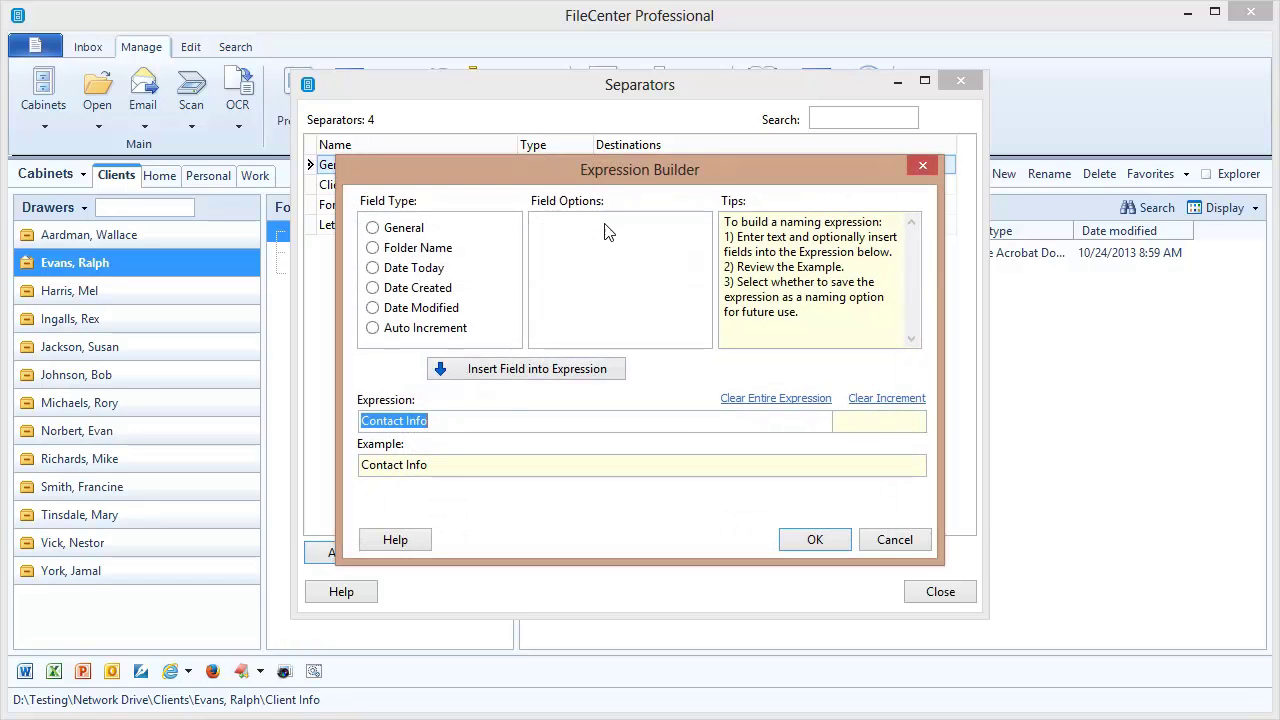
Cancel the Expression Builder and confirm the Client Info\Contact Info.PDF destination.
click(895, 540)
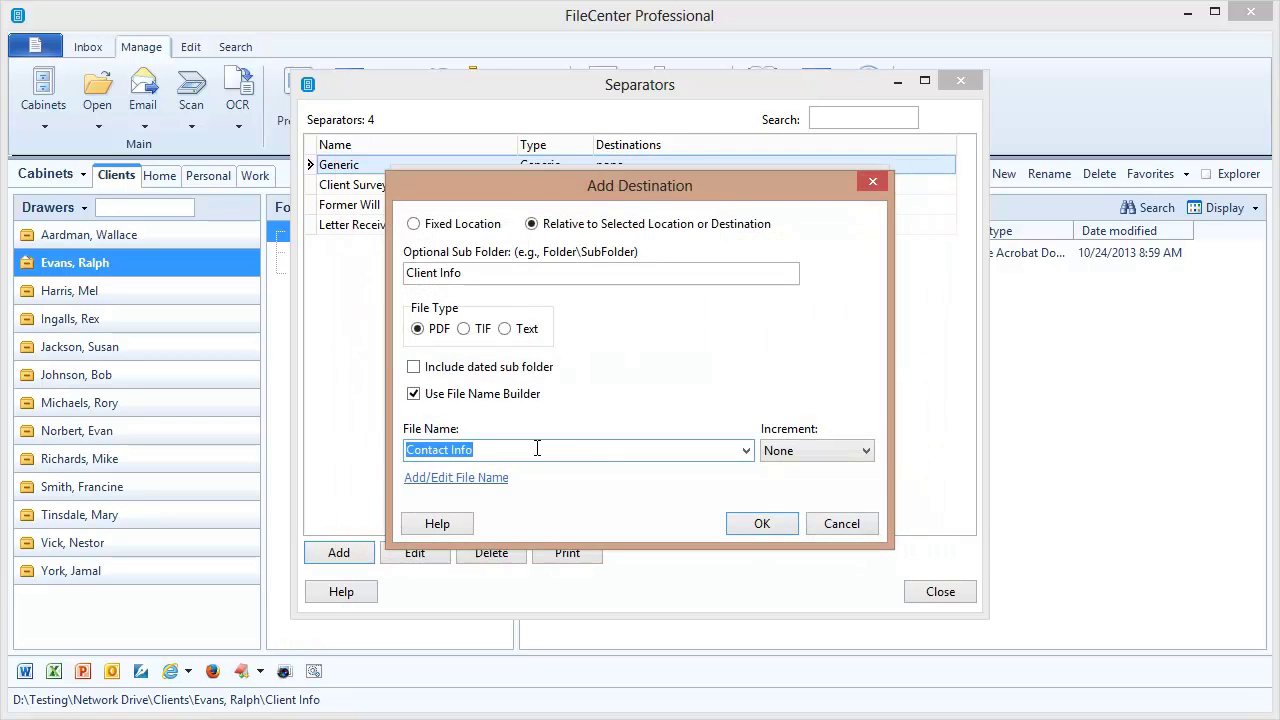
click(514, 450)
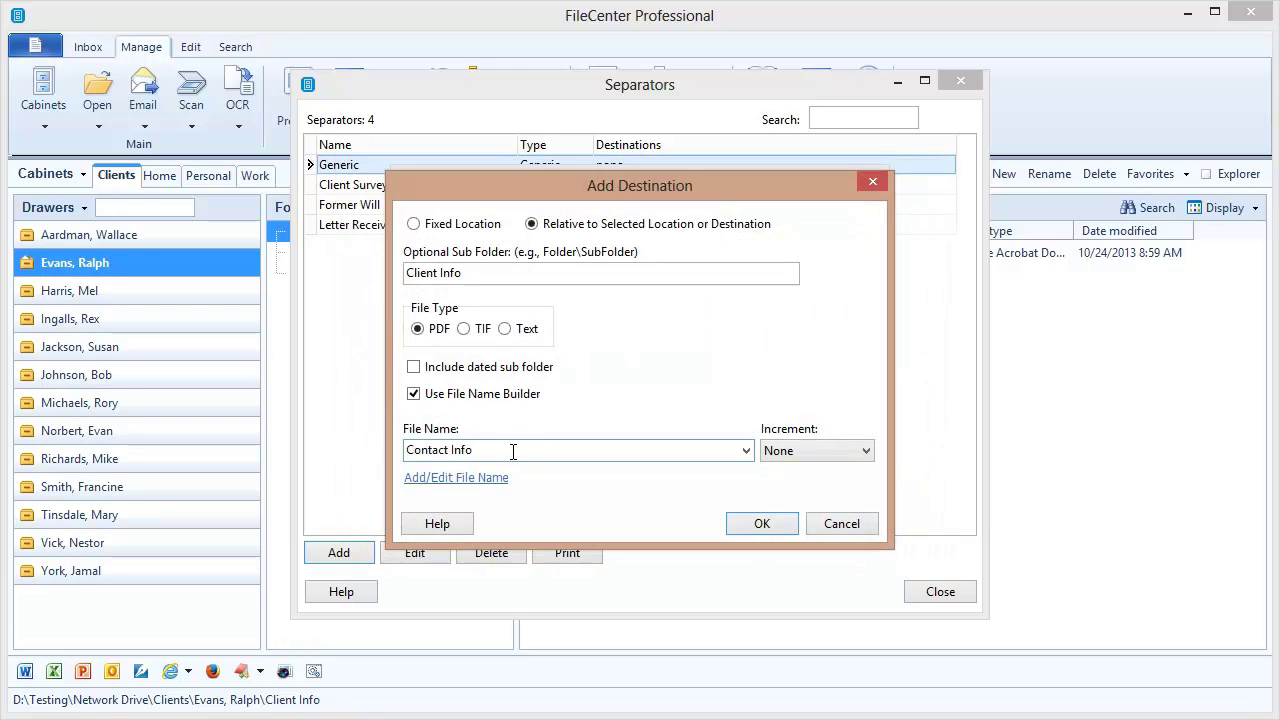
click(762, 526)
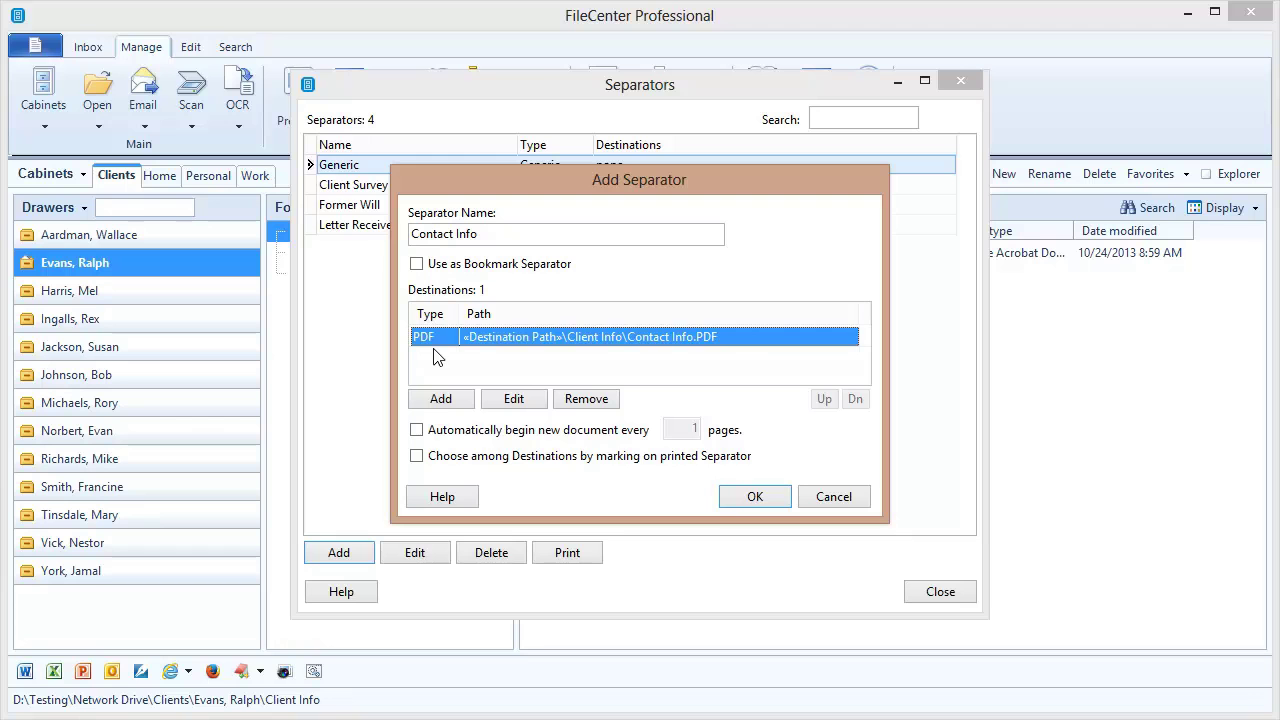
Save the Contact Info separator and print its separator page.
click(755, 500)
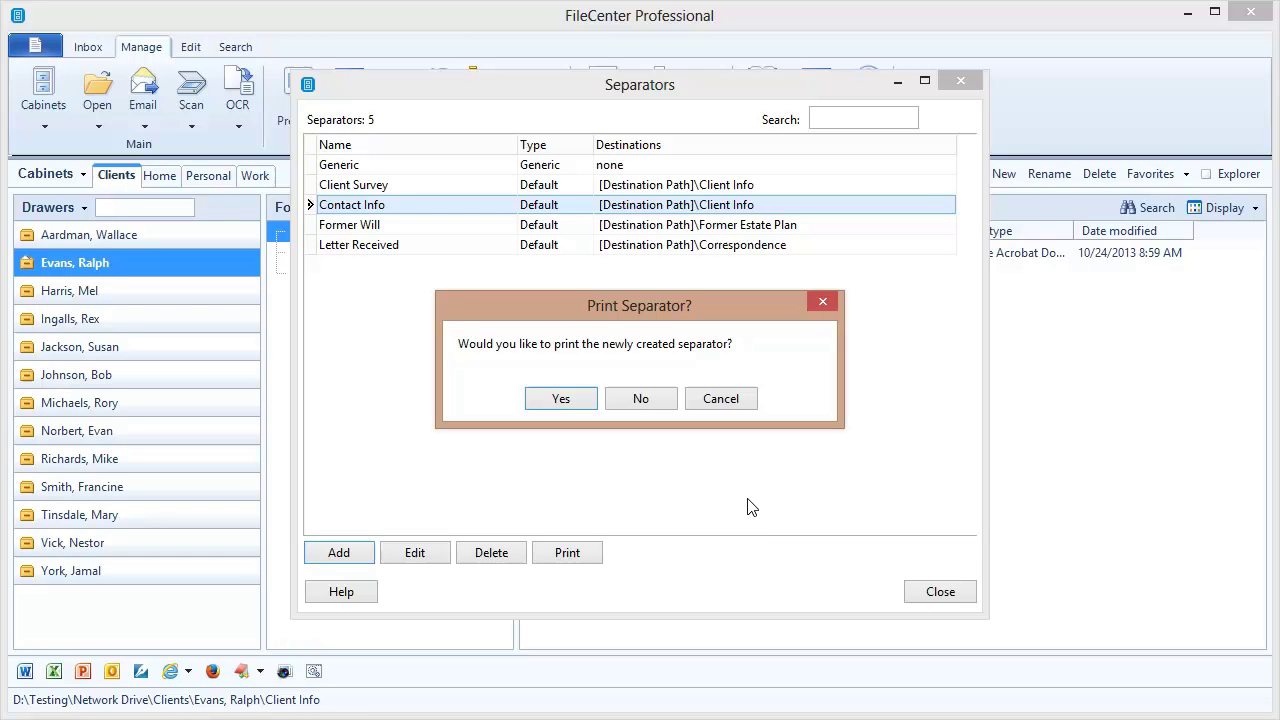
click(548, 398)
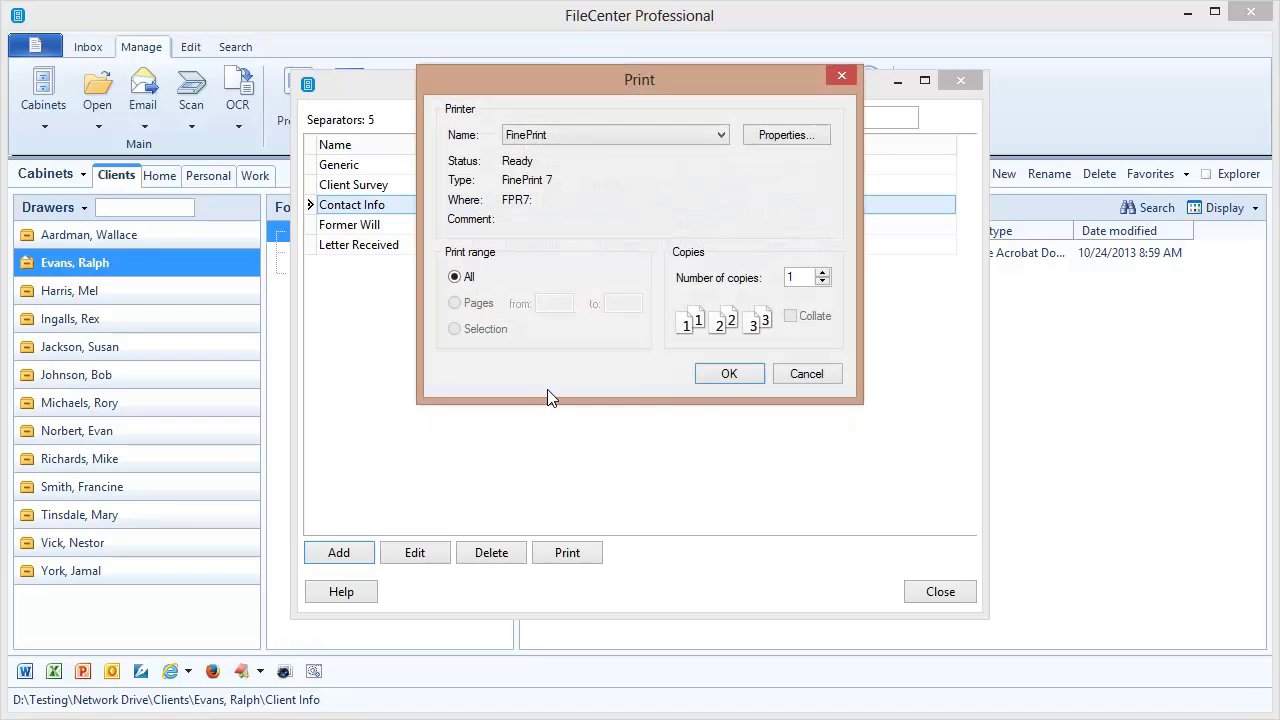
click(727, 374)
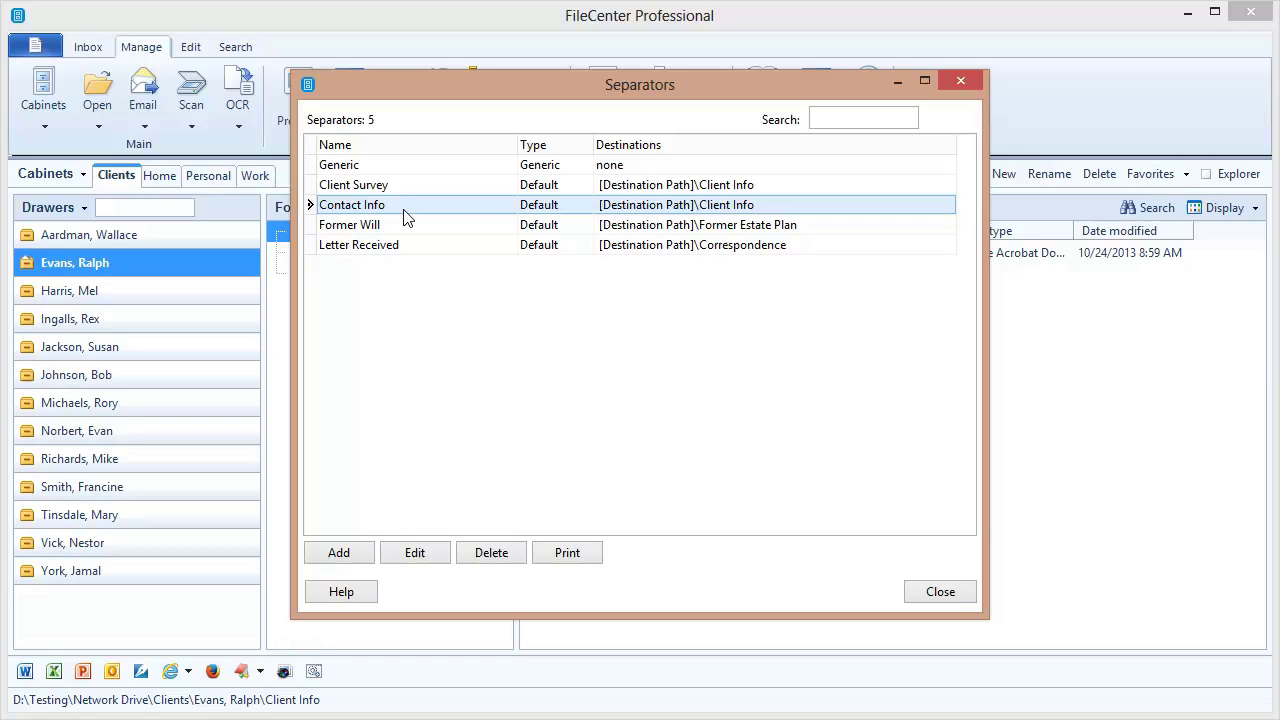
Compare the Client Survey and Contact Info separators, close Separators, and open the third drawer.
click(740, 188)
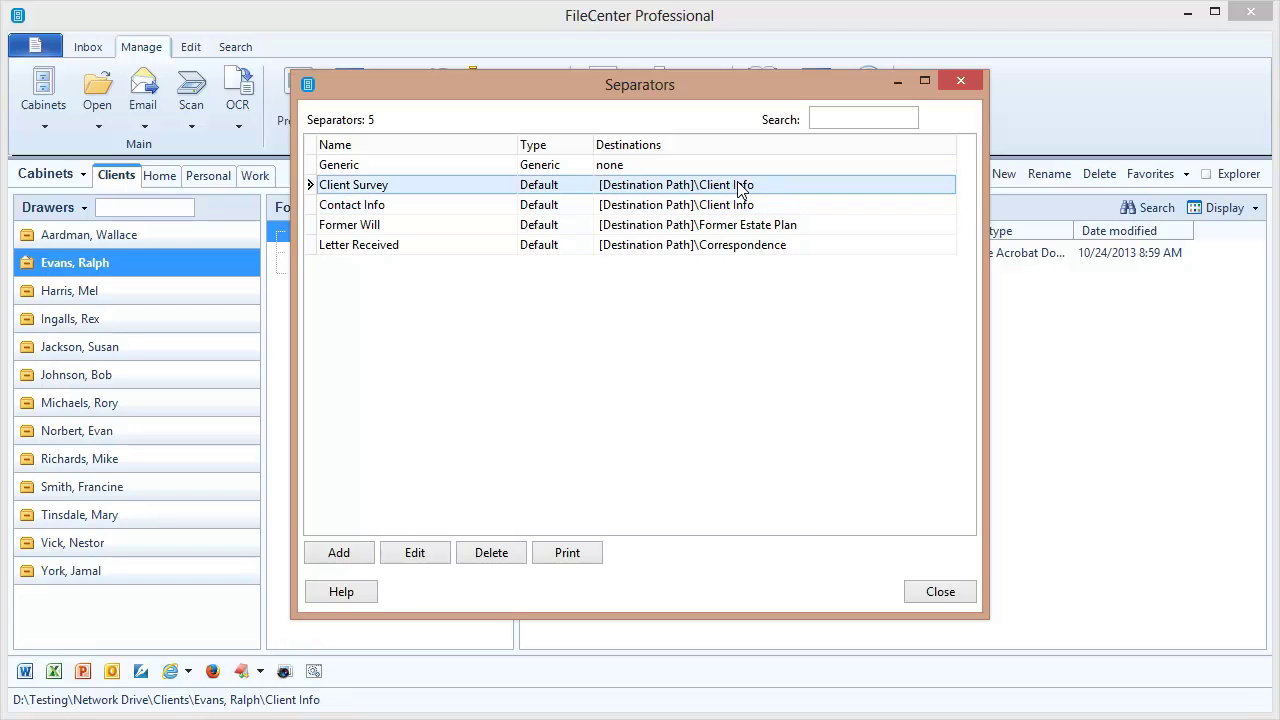
click(742, 207)
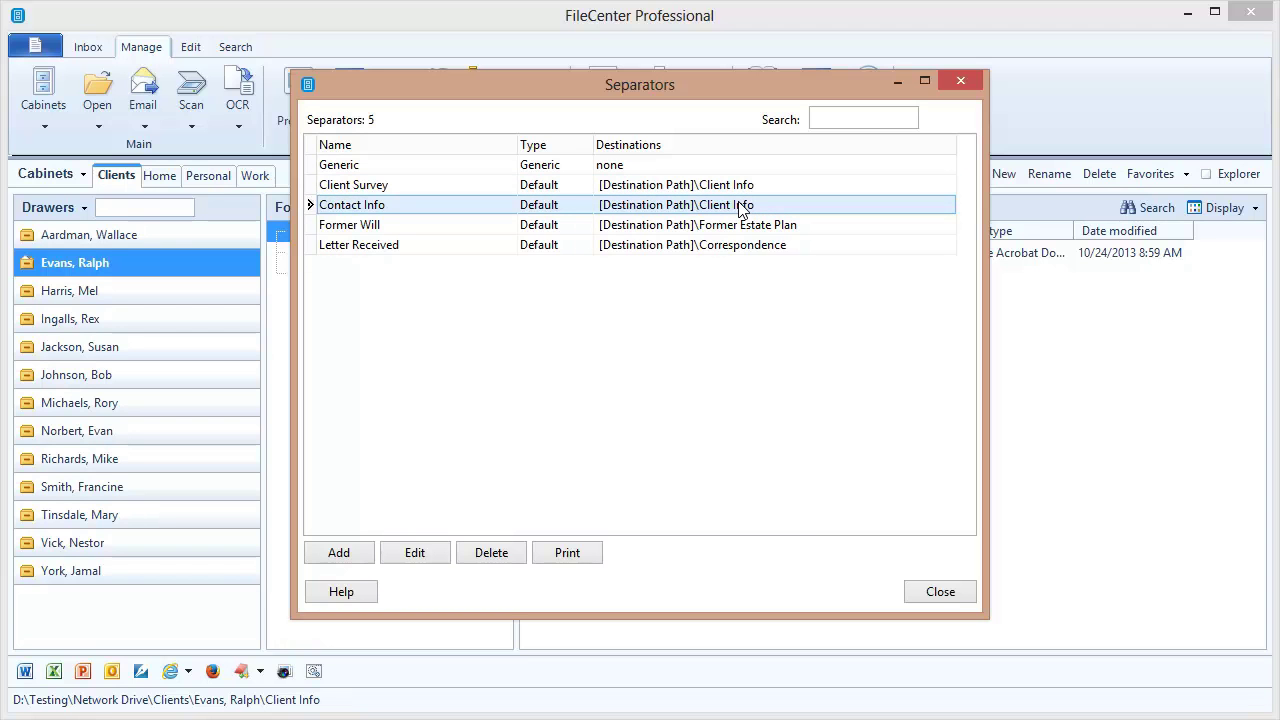
click(940, 592)
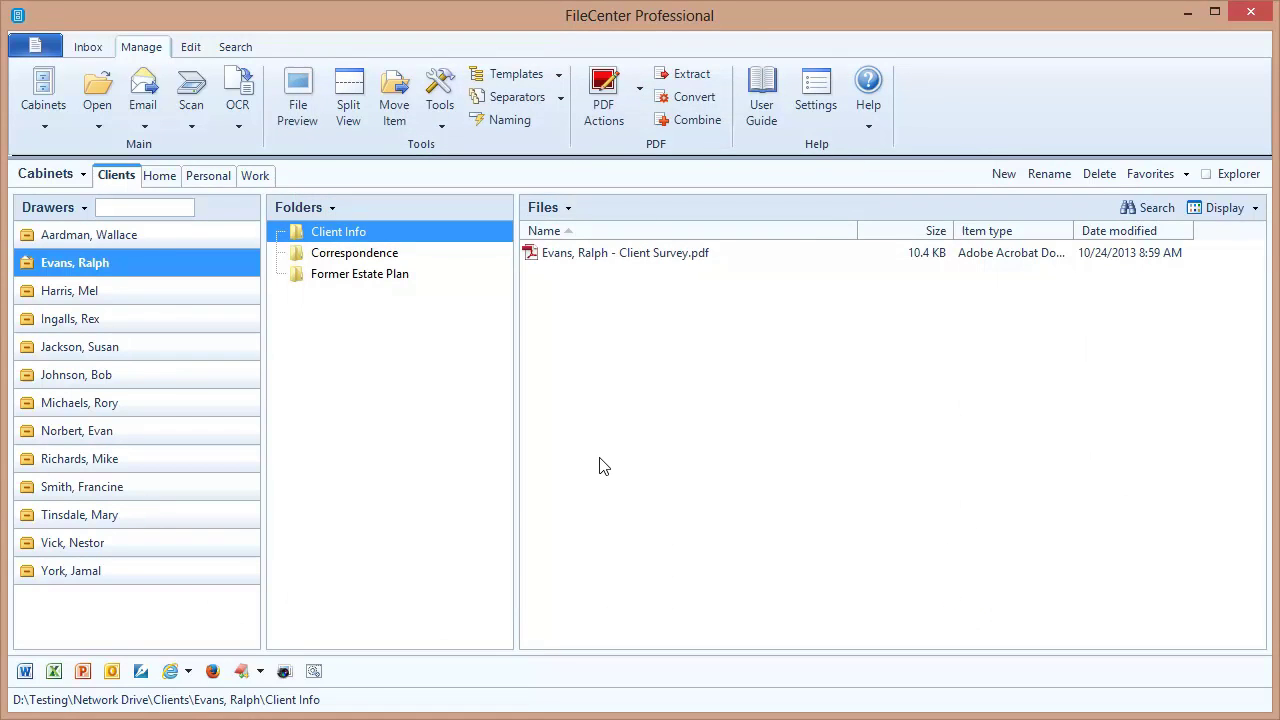
click(196, 306)
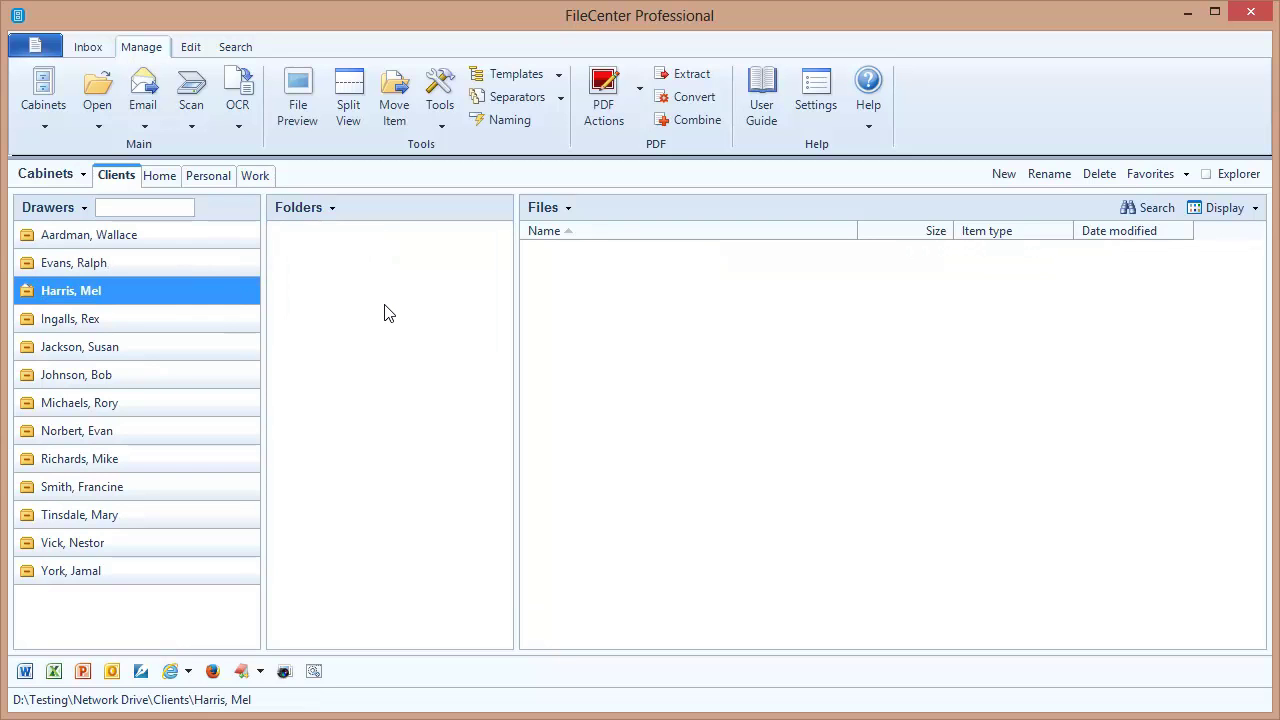
Start a scan into the client drawer named 'New Scan', checking the OCR settings.
click(205, 88)
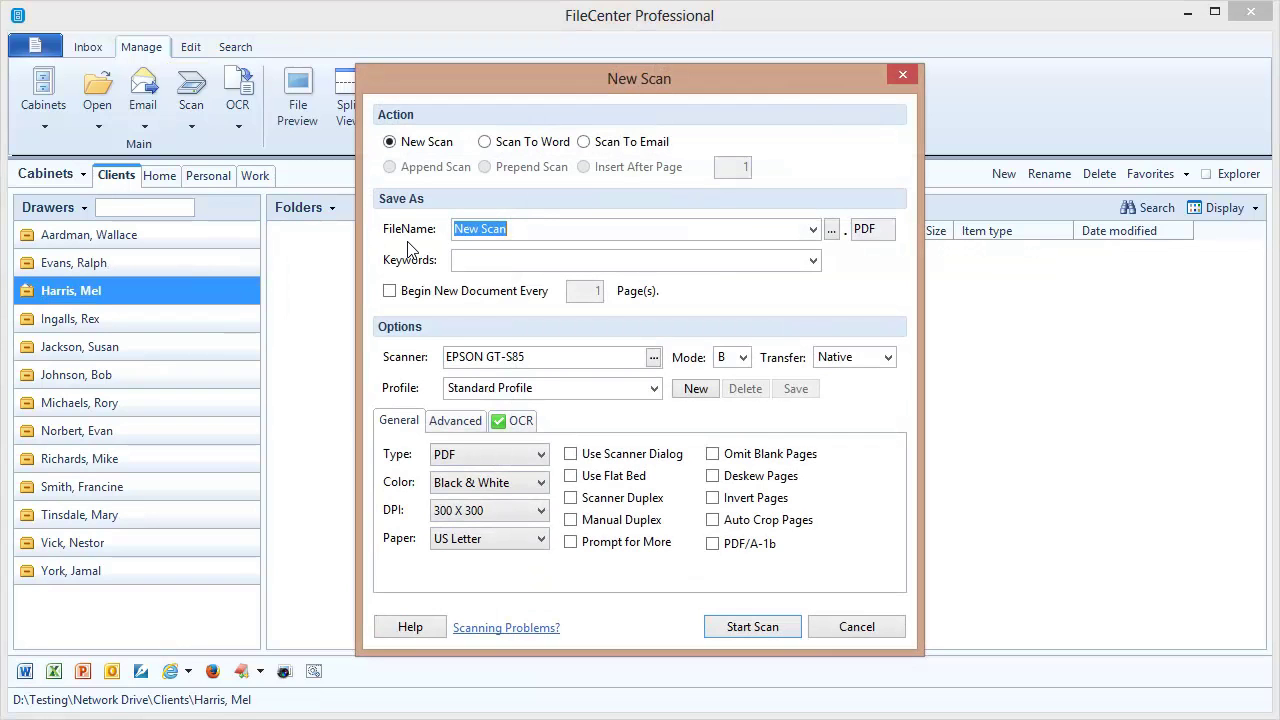
click(537, 229)
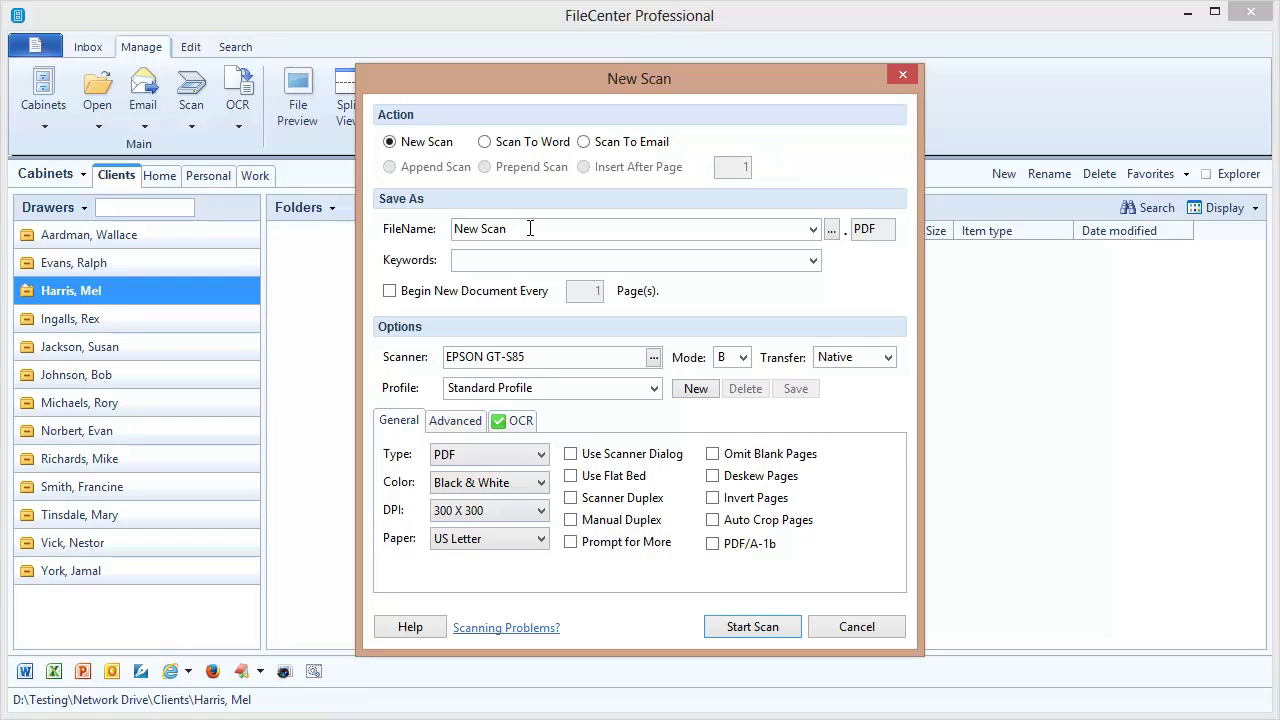
click(521, 422)
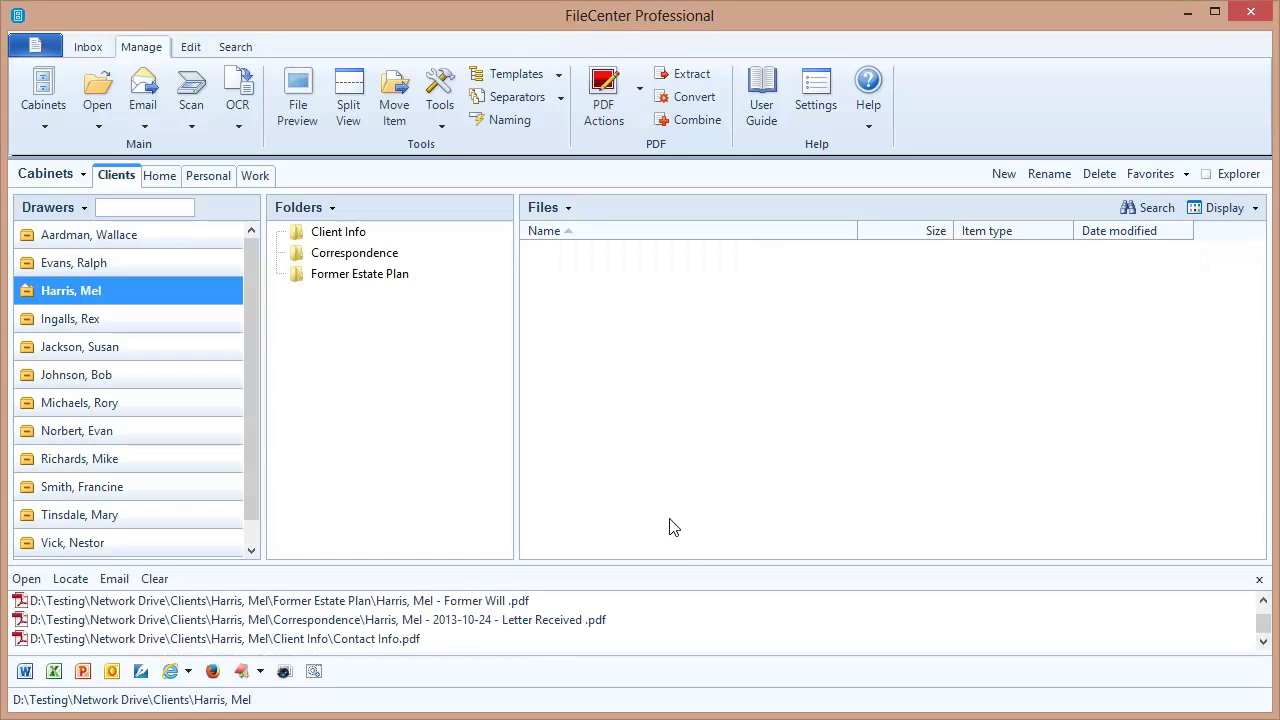
Enlarge the scan results list to show all four filed documents.
drag(676, 562, 674, 531)
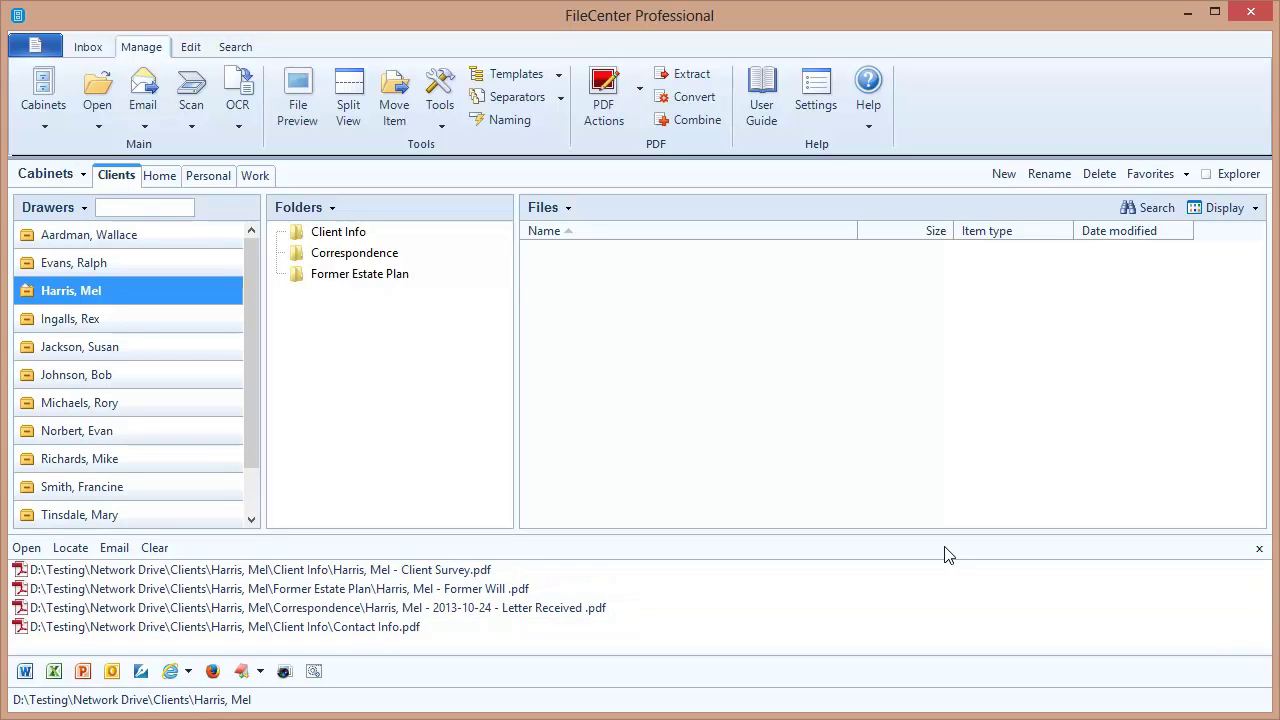
Review the Client Info, Correspondence and Former Estate Plan folders, ending on the Former Will PDF.
click(1257, 551)
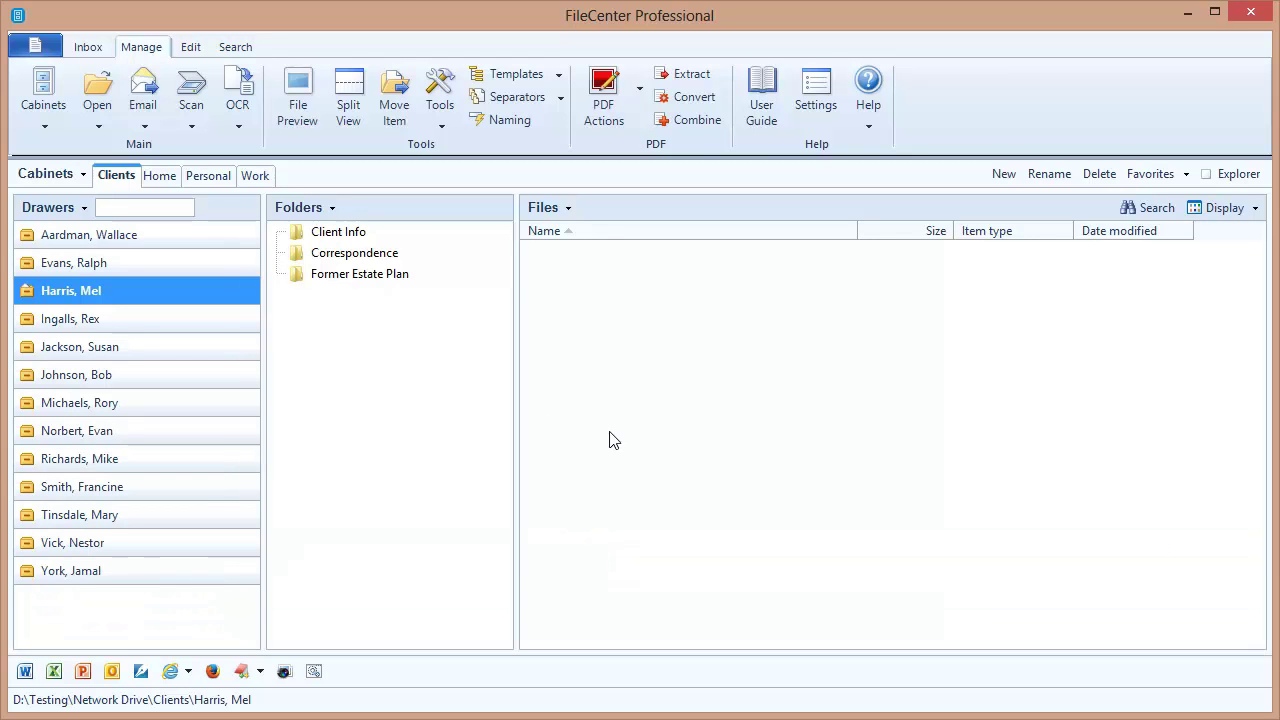
click(328, 238)
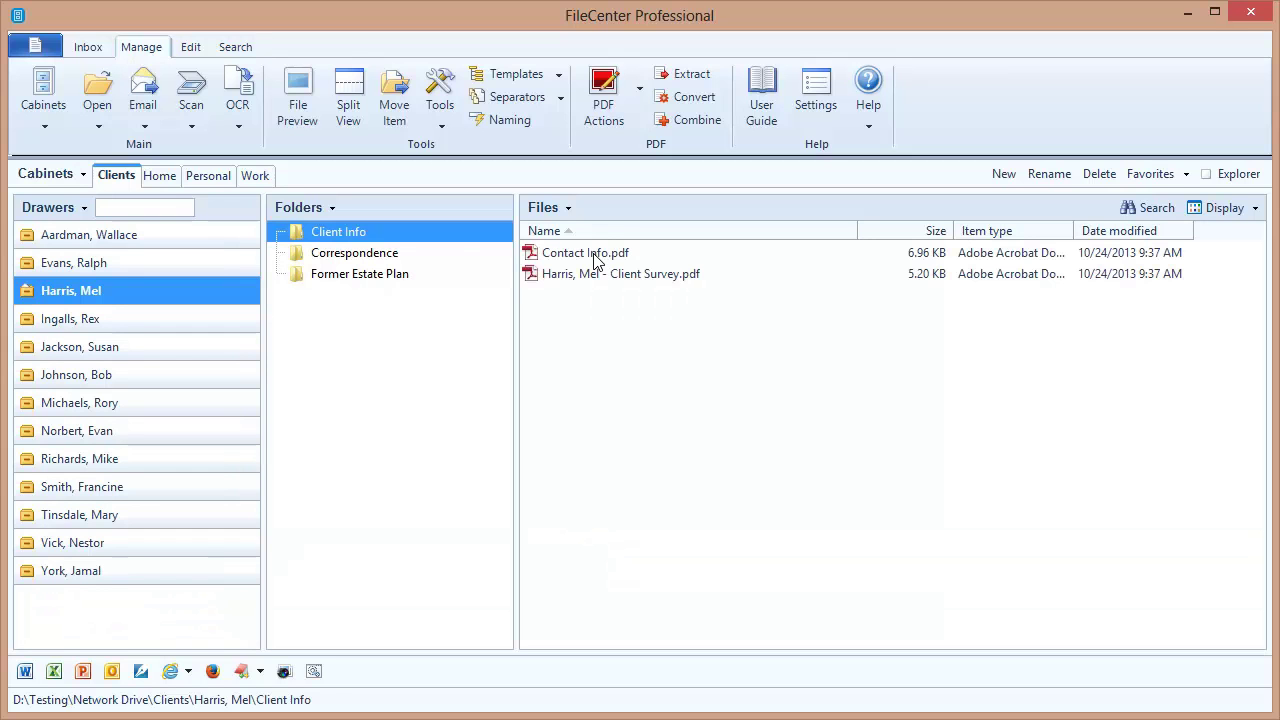
click(388, 256)
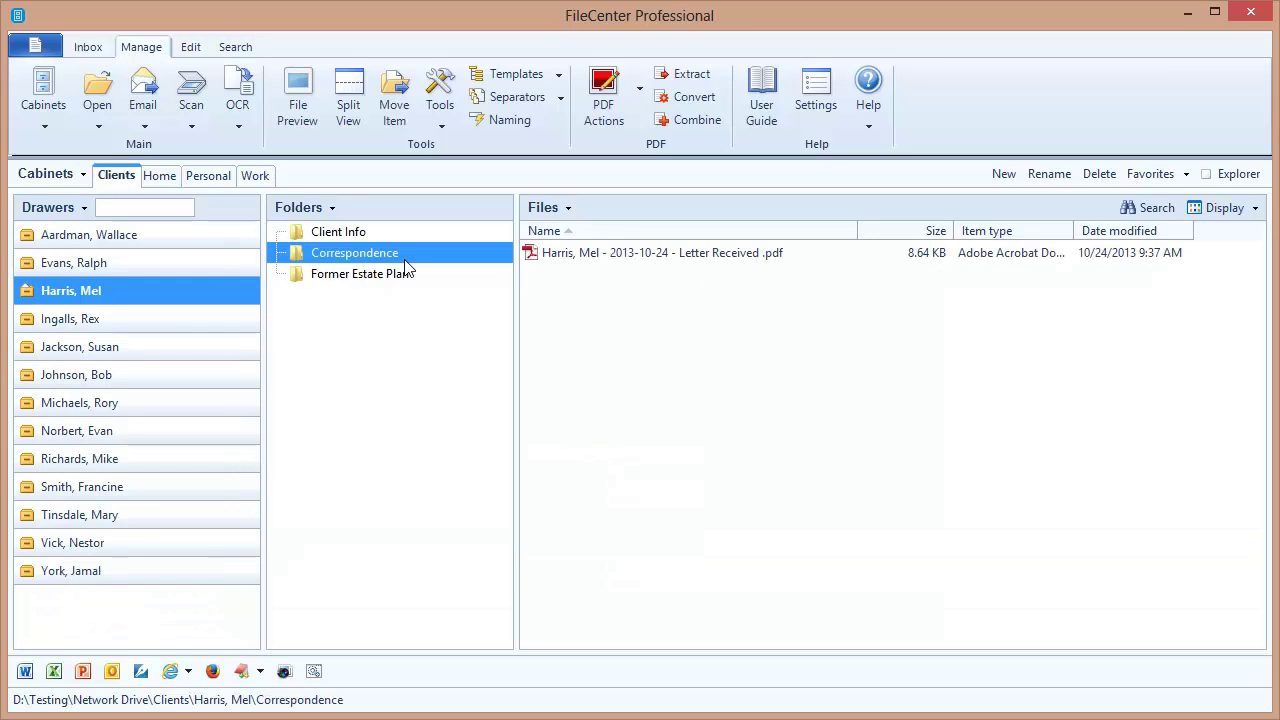
click(352, 282)
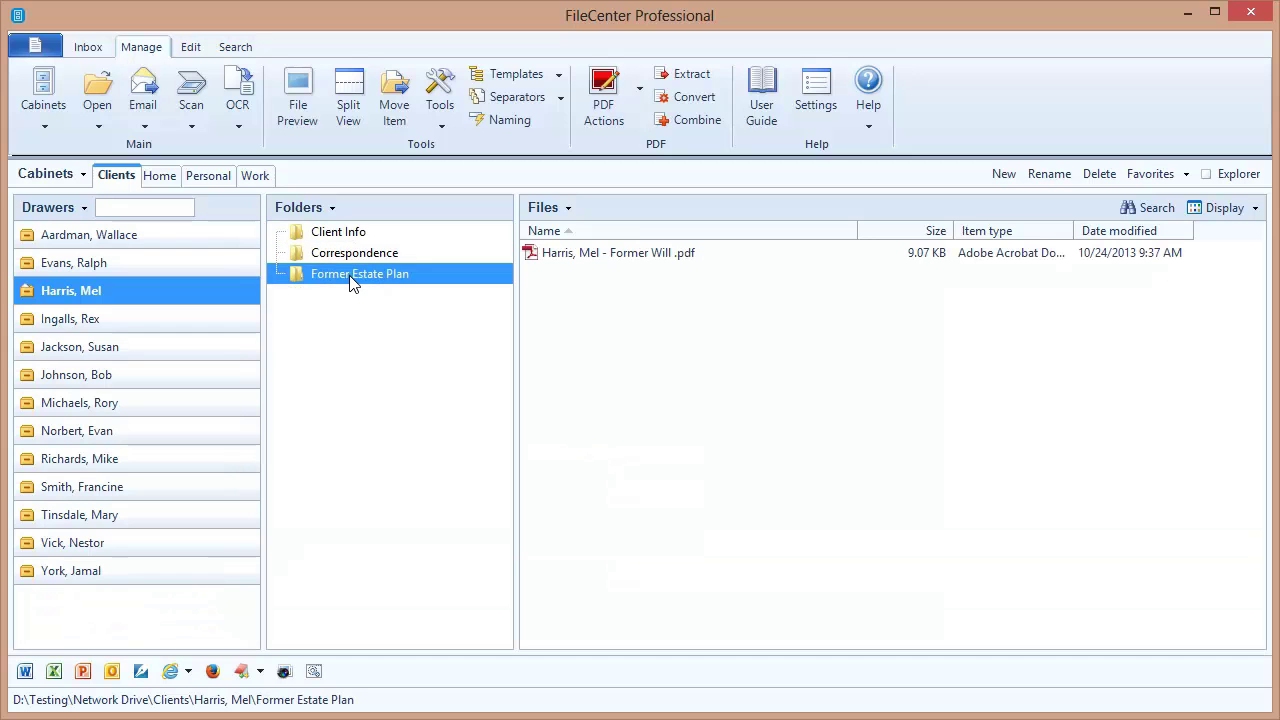